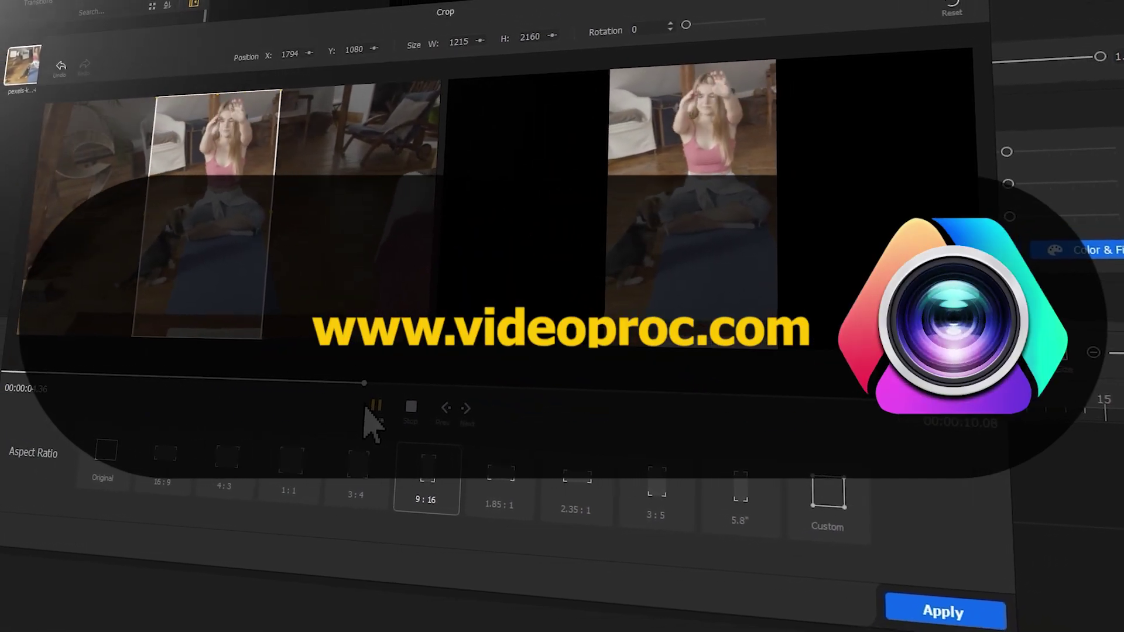
# Step: Choose the 16:9 aspect ratio preset for the surf clip's crop
pyautogui.click(198, 466)
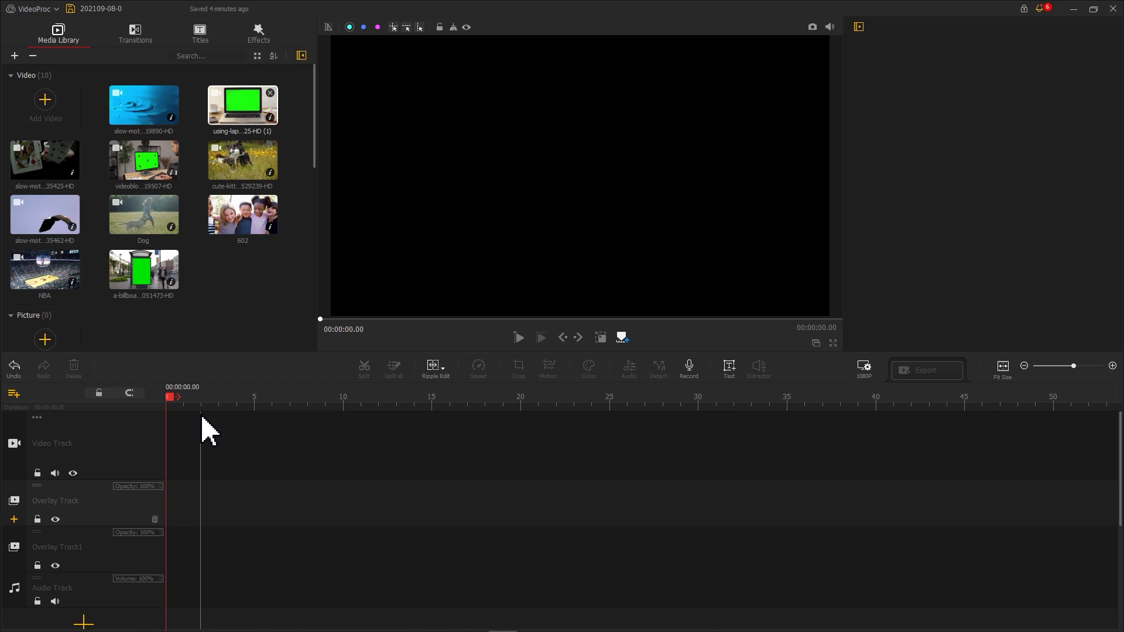
# Step: Place the green-screen laptop clip on the Overlay Track and fit it to the screen width
pyautogui.moveTo(235, 130)
pyautogui.mouseDown()
pyautogui.moveTo(219, 319)
pyautogui.moveTo(172, 518)
pyautogui.mouseUp()
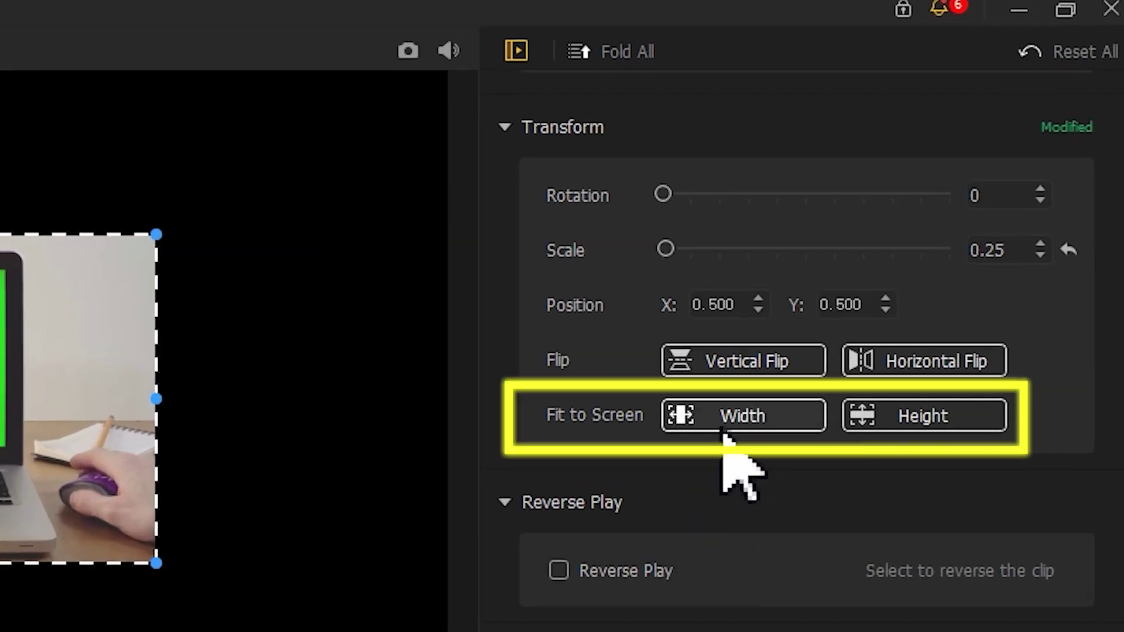
pyautogui.click(947, 187)
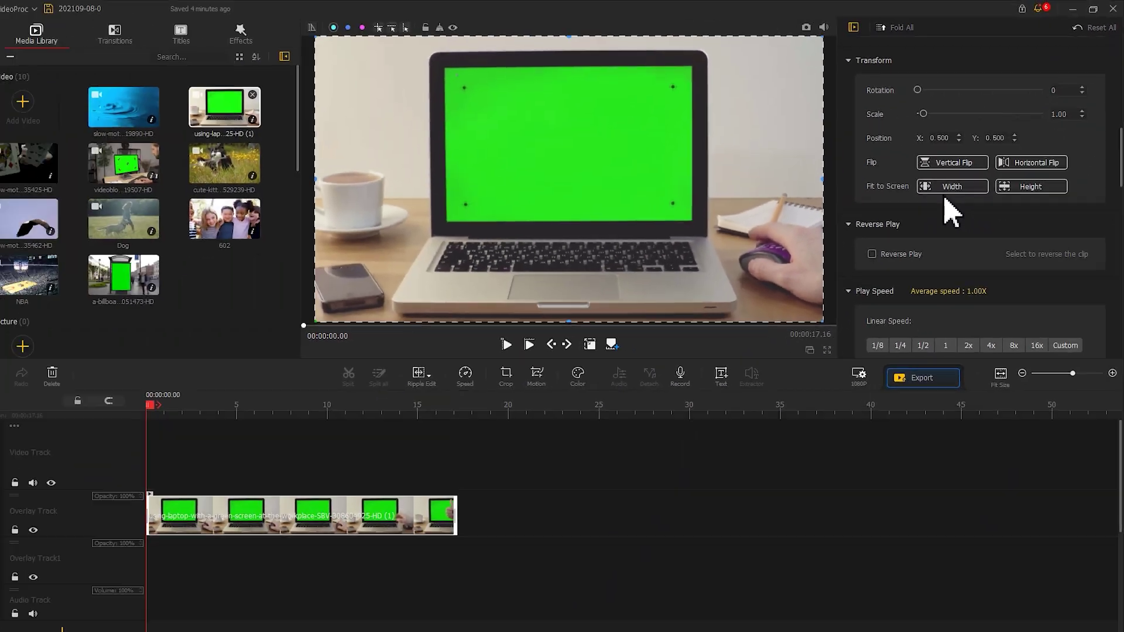
pyautogui.scroll(5, 948, 213)
pyautogui.scroll(-1, 948, 213)
pyautogui.scroll(-2, 979, 194)
pyautogui.scroll(-2, 979, 193)
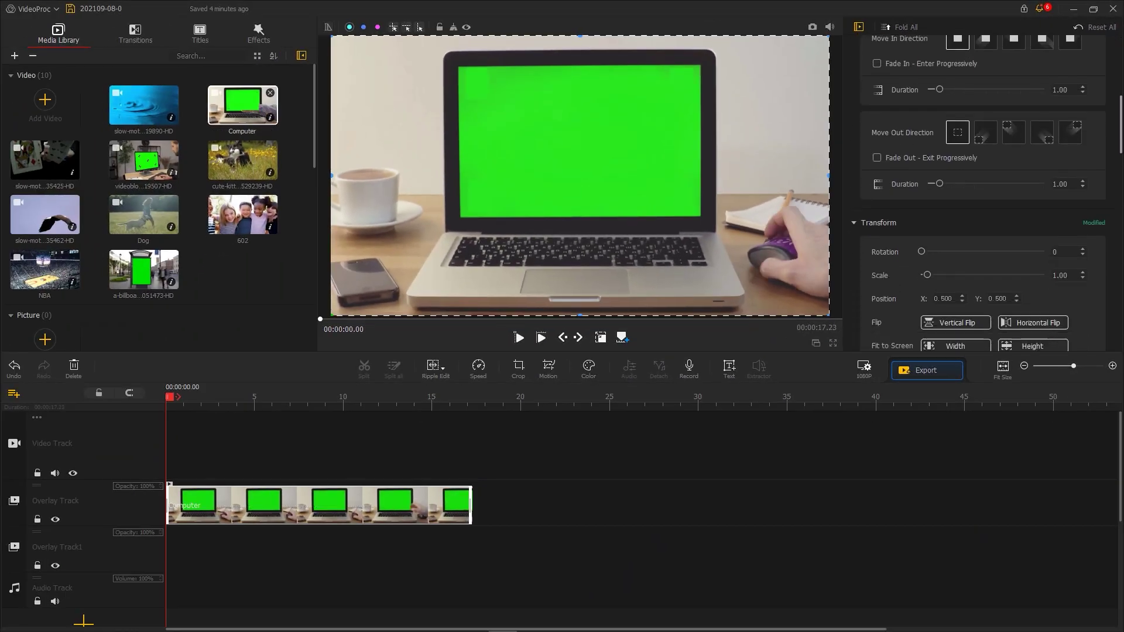
pyautogui.scroll(-2, 979, 193)
pyautogui.scroll(-2, 978, 193)
pyautogui.scroll(-3, 978, 193)
pyautogui.scroll(-3, 980, 193)
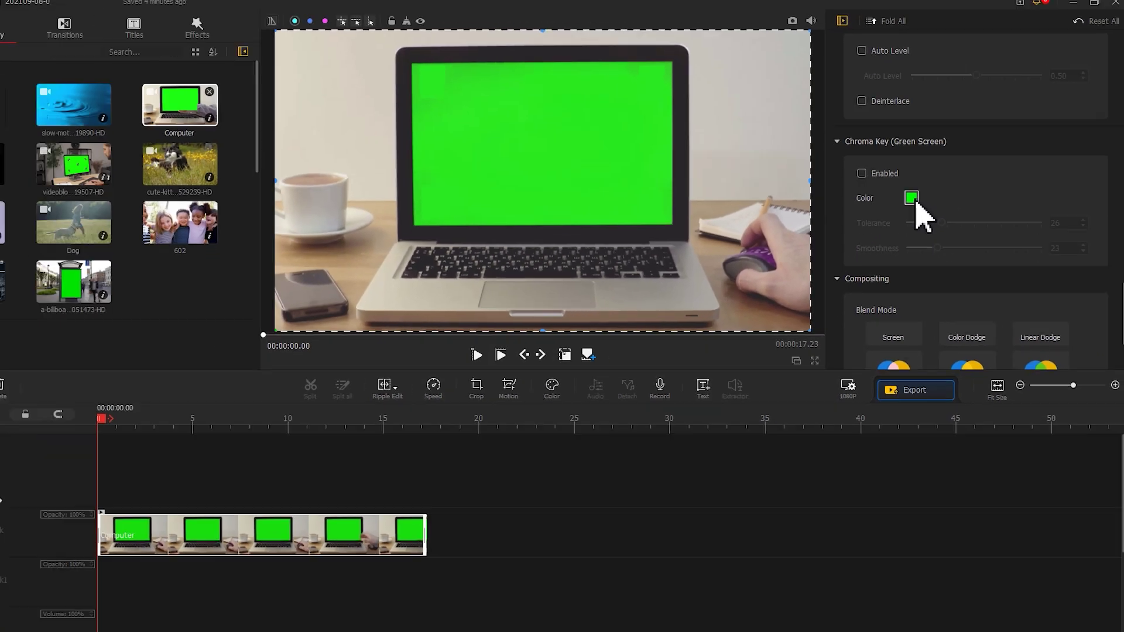
# Step: Key out the laptop's green at tolerance 9 and smoothness 26, then add the kitten clip beneath
pyautogui.click(922, 192)
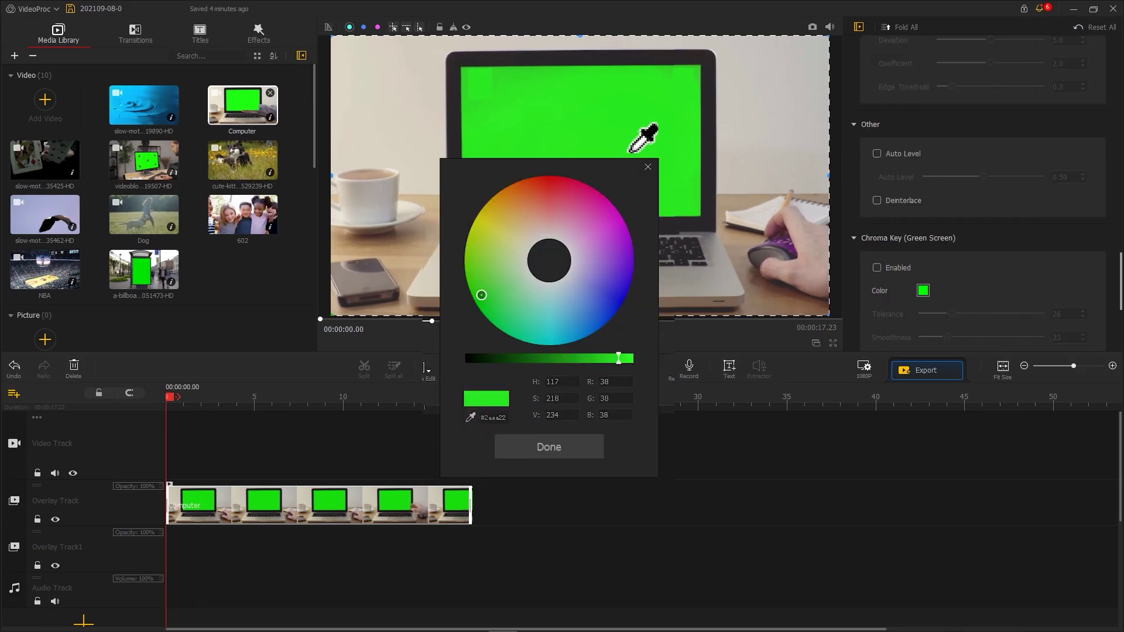
pyautogui.click(557, 450)
pyautogui.click(877, 169)
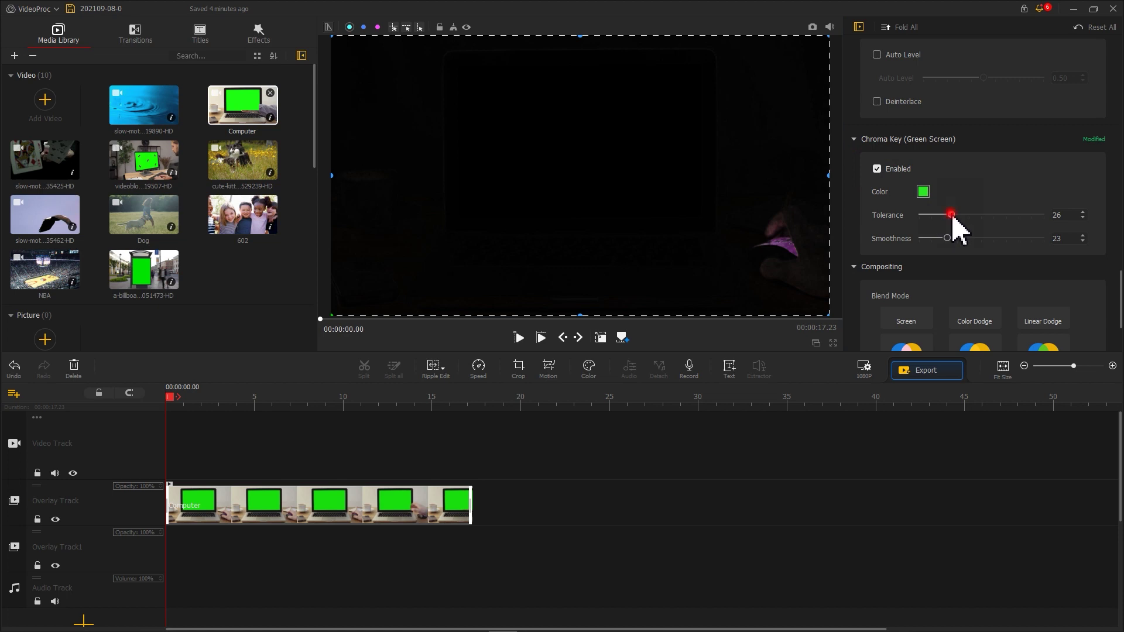
pyautogui.moveTo(951, 214); pyautogui.dragTo(933, 214)
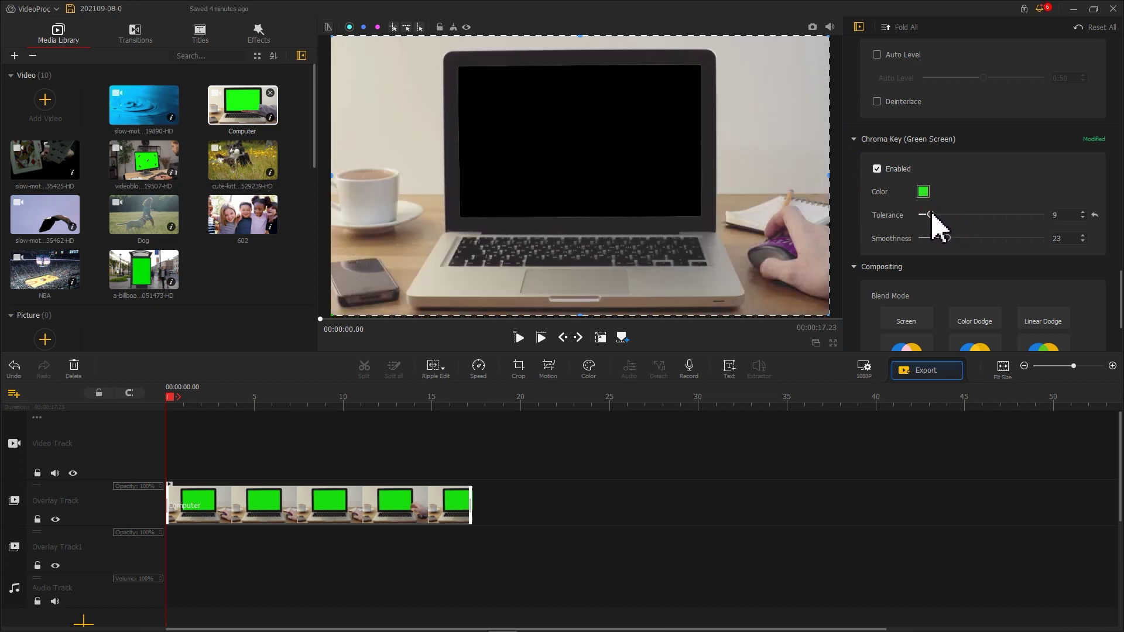
pyautogui.moveTo(951, 243); pyautogui.dragTo(959, 245)
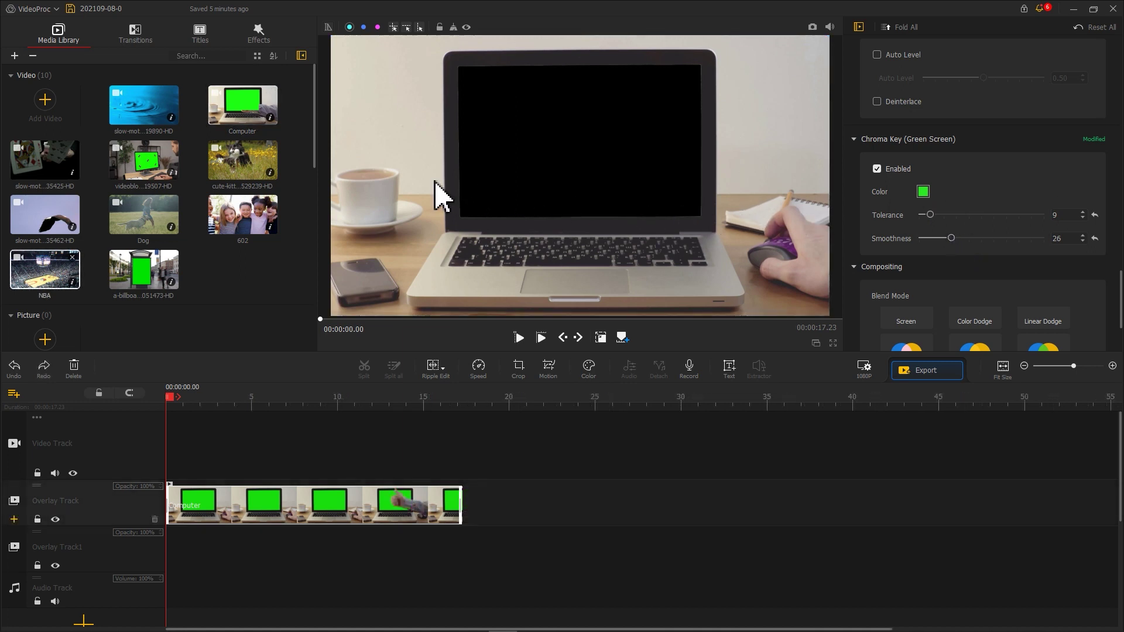
pyautogui.moveTo(263, 181); pyautogui.dragTo(217, 439)
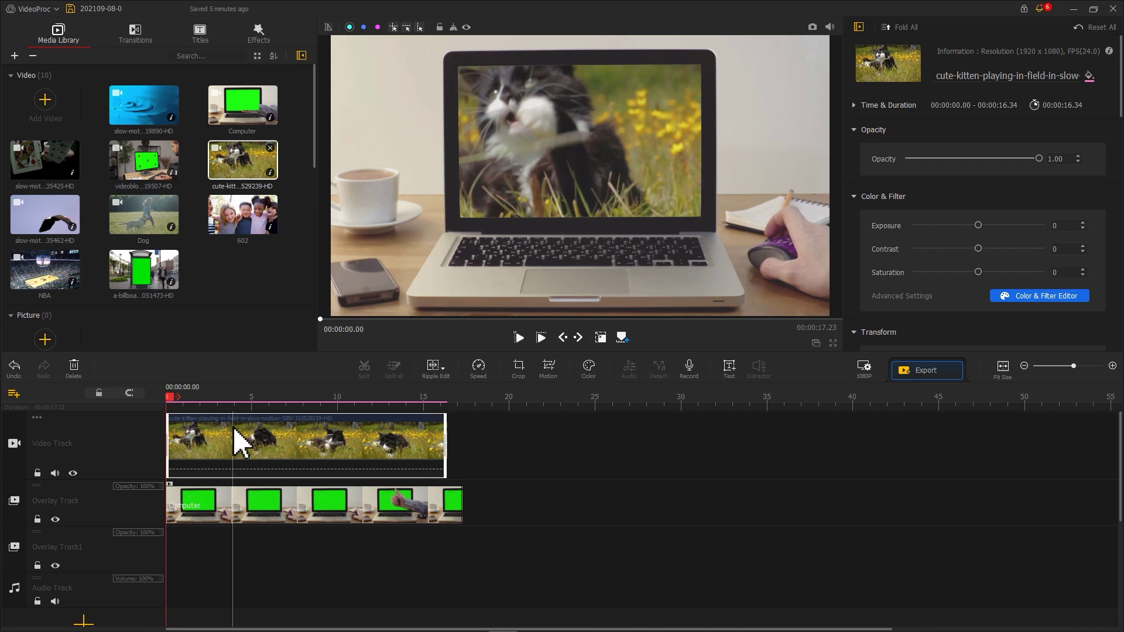
# Step: Try moving and resizing the kitten video over the laptop screen, then undo the resize
pyautogui.moveTo(603, 150); pyautogui.dragTo(610, 167)
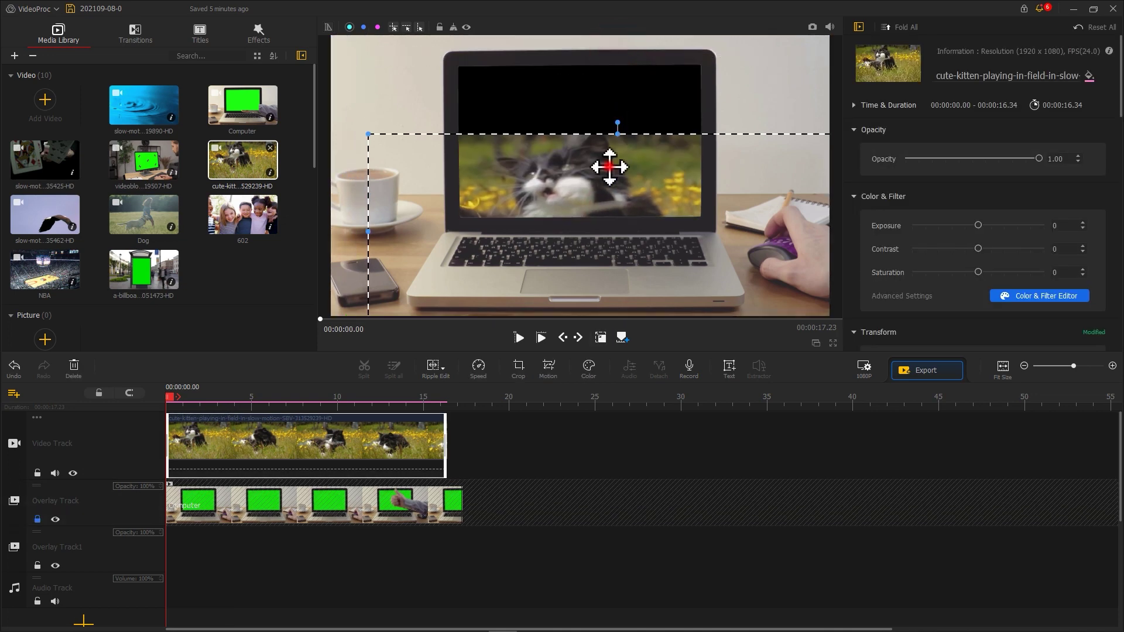
pyautogui.moveTo(515, 164); pyautogui.dragTo(525, 132)
pyautogui.moveTo(367, 46); pyautogui.dragTo(572, 146)
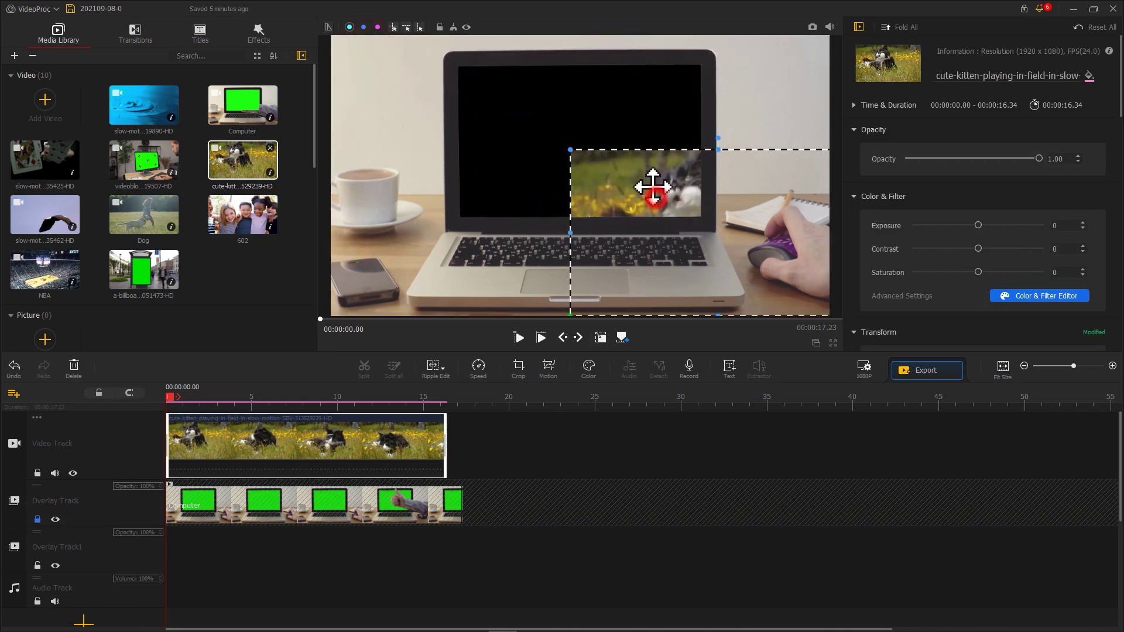
pyautogui.moveTo(652, 188); pyautogui.dragTo(594, 97)
pyautogui.hotkey('ctrl', 'z')
pyautogui.hotkey('ctrl', 'z')
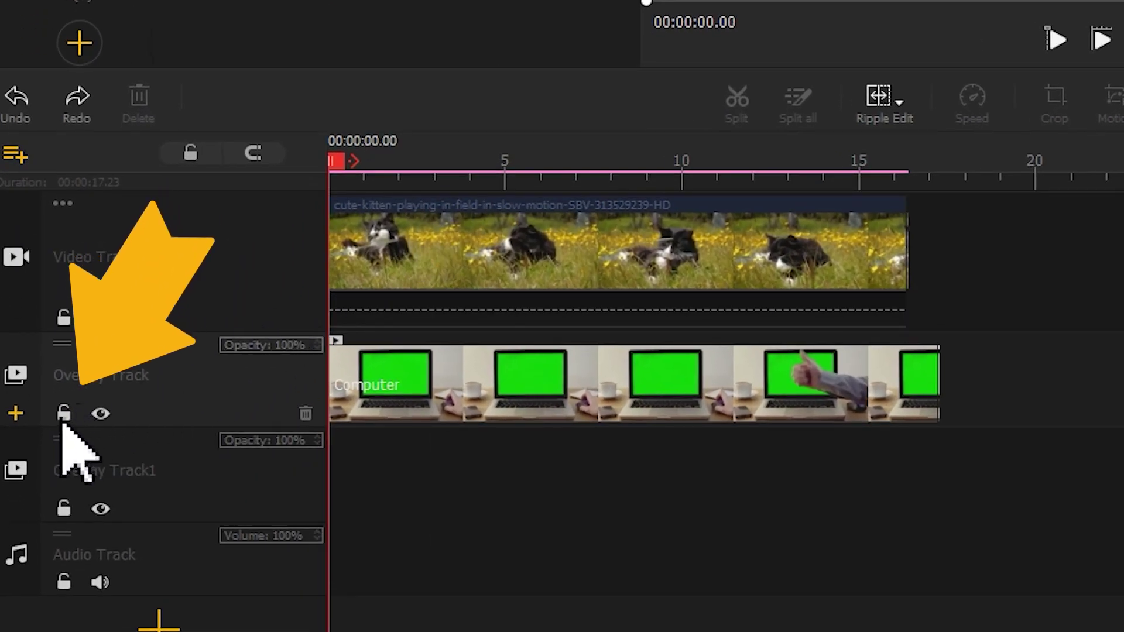
# Step: Lock the laptop Overlay Track and shrink the kitten video to fit the laptop screen
pyautogui.click(63, 415)
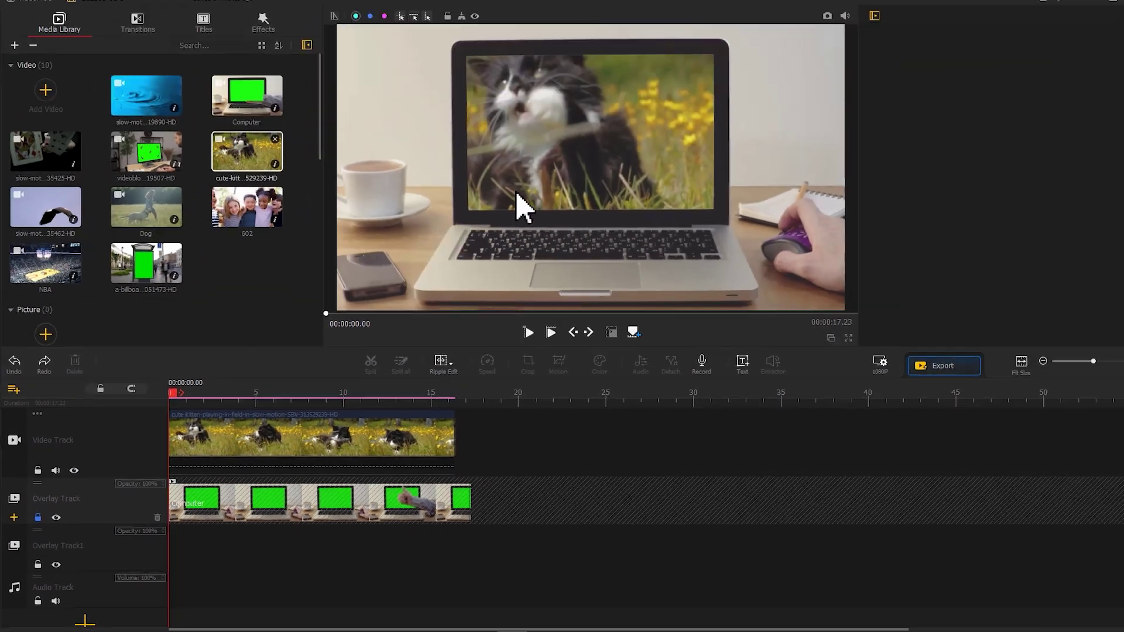
pyautogui.click(558, 175)
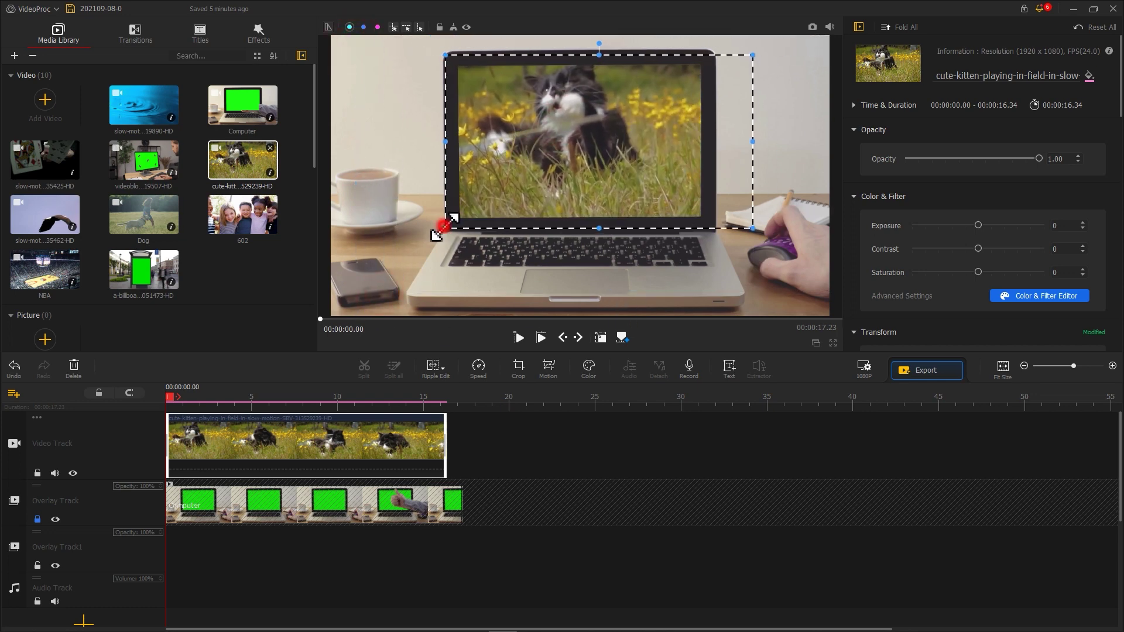
pyautogui.moveTo(445, 225); pyautogui.dragTo(457, 211)
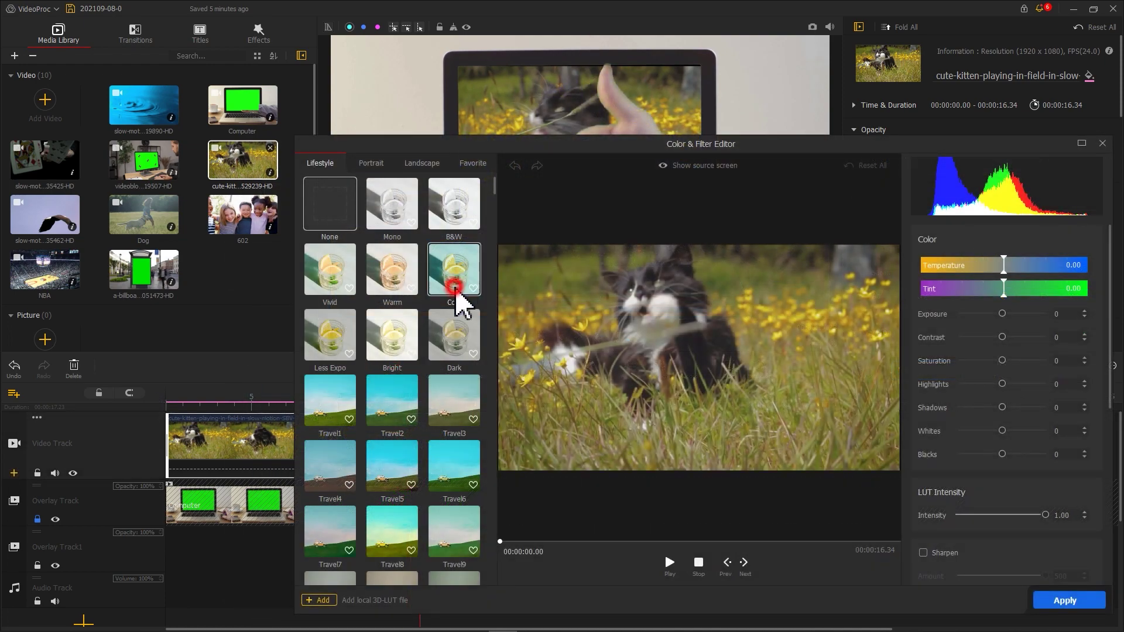
# Step: Try Travel looks on the kitten clip, pick Travel5, and set temperature -26.98, tint 6.29
pyautogui.click(454, 291)
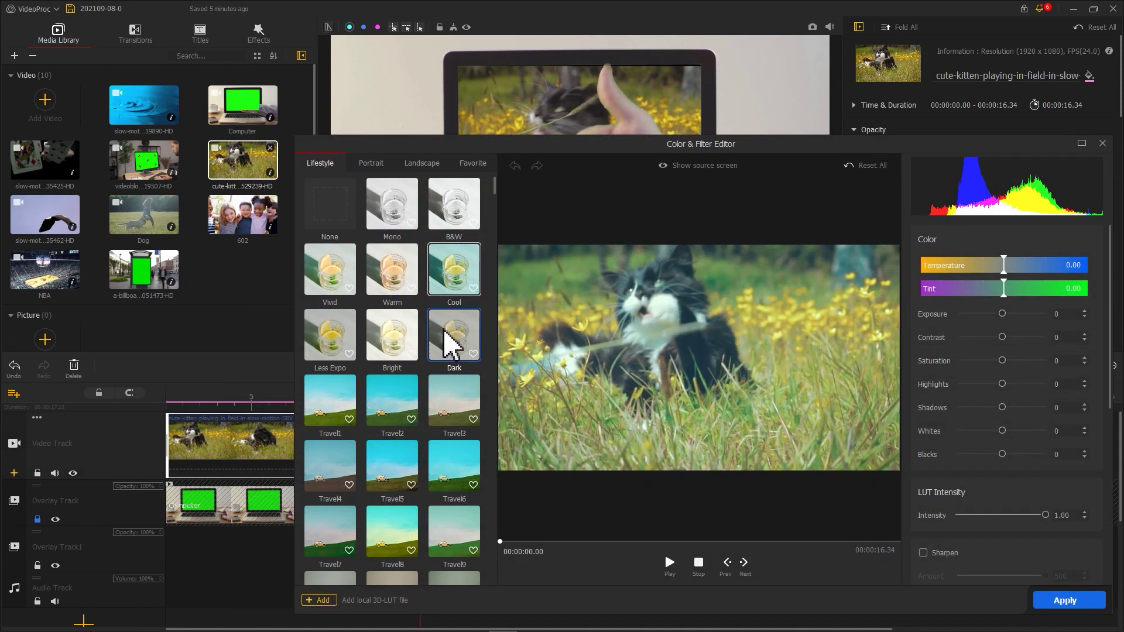
pyautogui.click(392, 341)
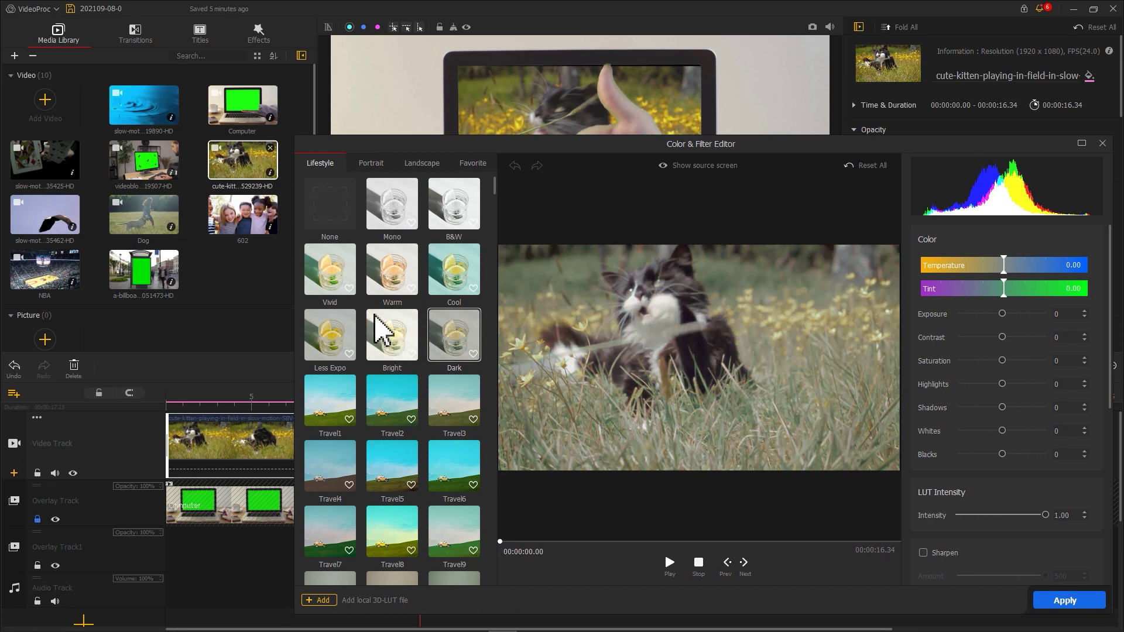
pyautogui.click(387, 406)
pyautogui.click(326, 391)
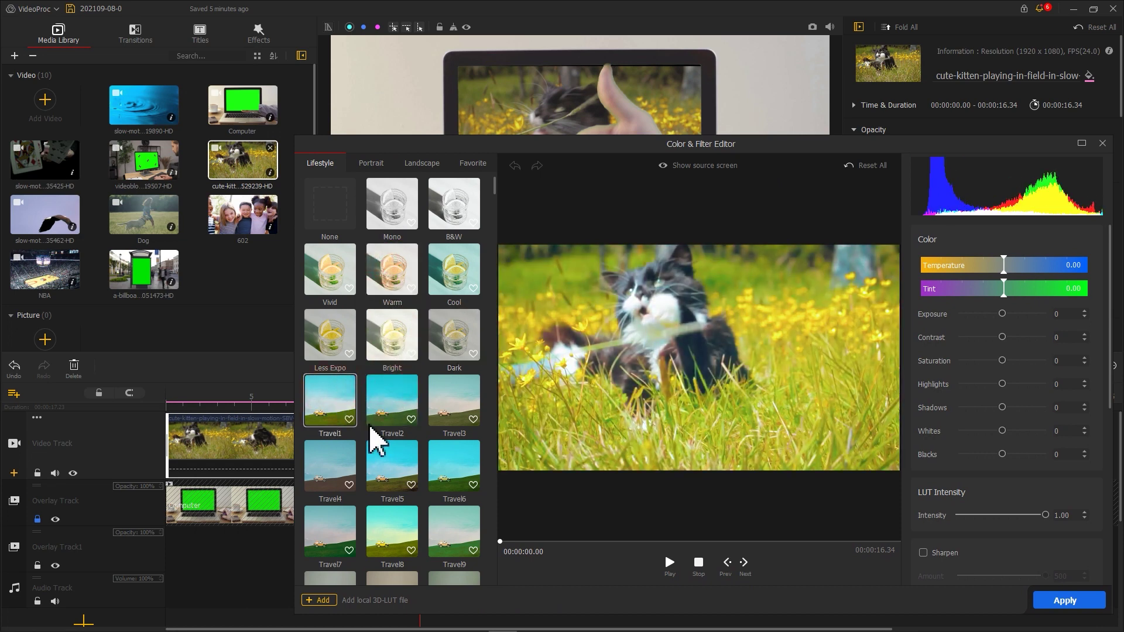
pyautogui.click(400, 466)
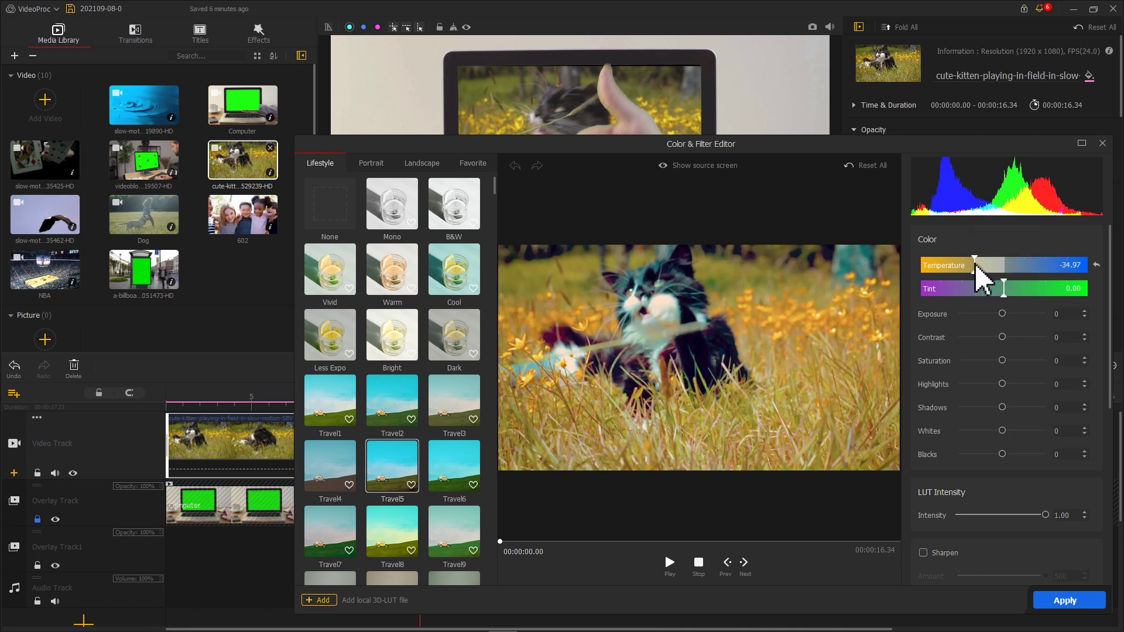
pyautogui.moveTo(1000, 289)
pyautogui.mouseDown()
pyautogui.moveTo(1019, 291)
pyautogui.moveTo(990, 291)
pyautogui.moveTo(1008, 290)
pyautogui.moveTo(986, 265)
pyautogui.mouseUp()
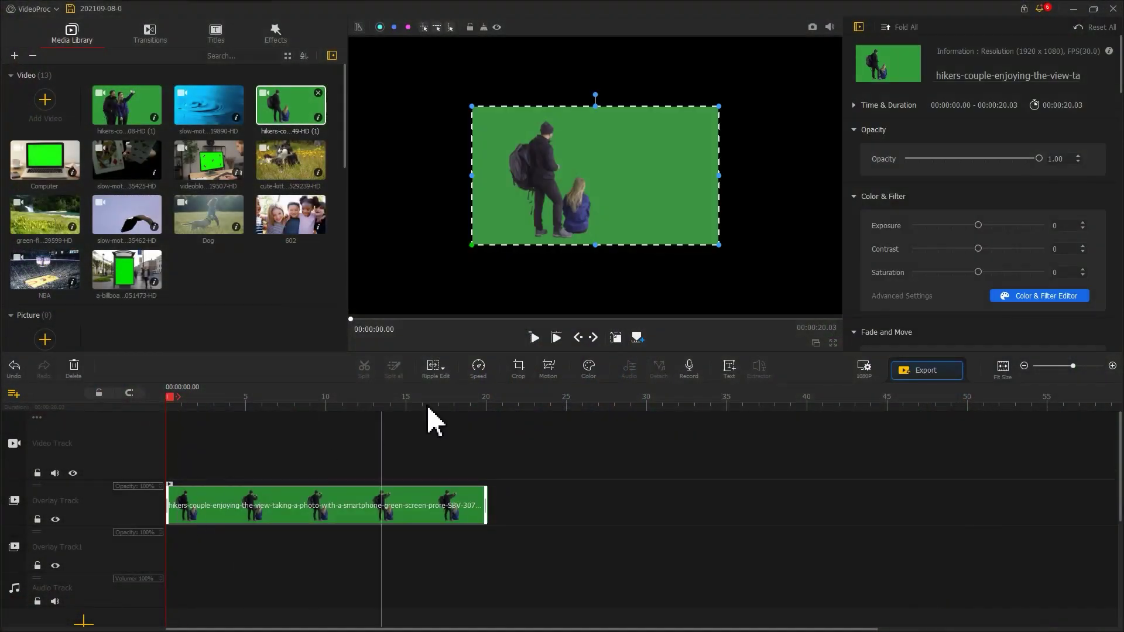
pyautogui.scroll(-5, 965, 220)
pyautogui.scroll(-1, 966, 219)
# Step: Fit the hikers clip to width, key its green (tolerance 4, smoothness 8), and add the meadow background
pyautogui.click(944, 217)
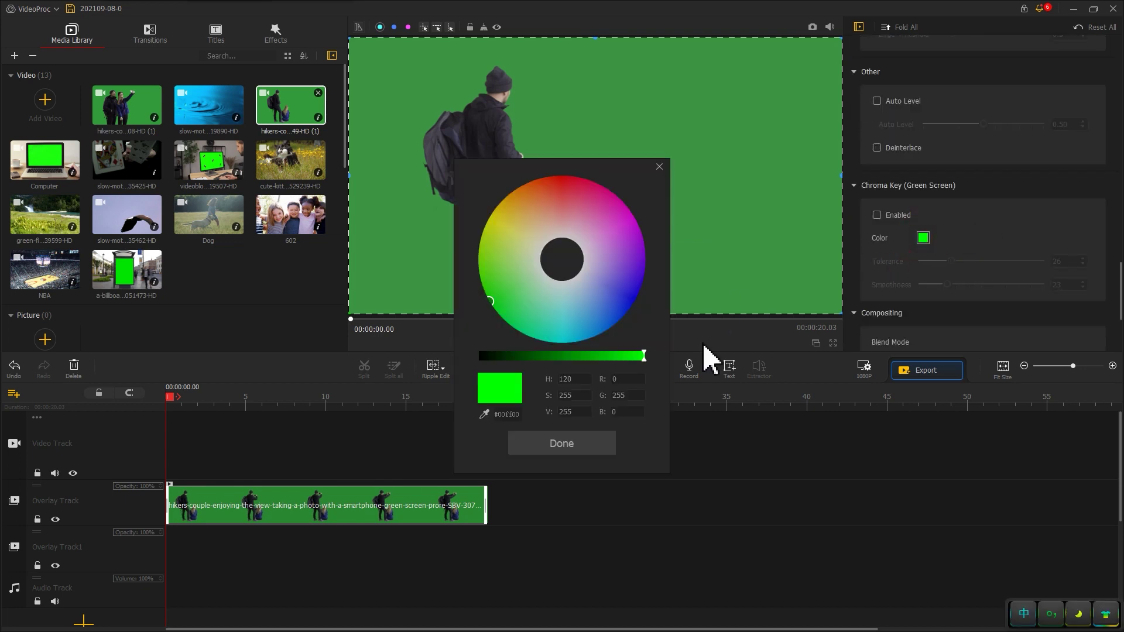
pyautogui.click(584, 438)
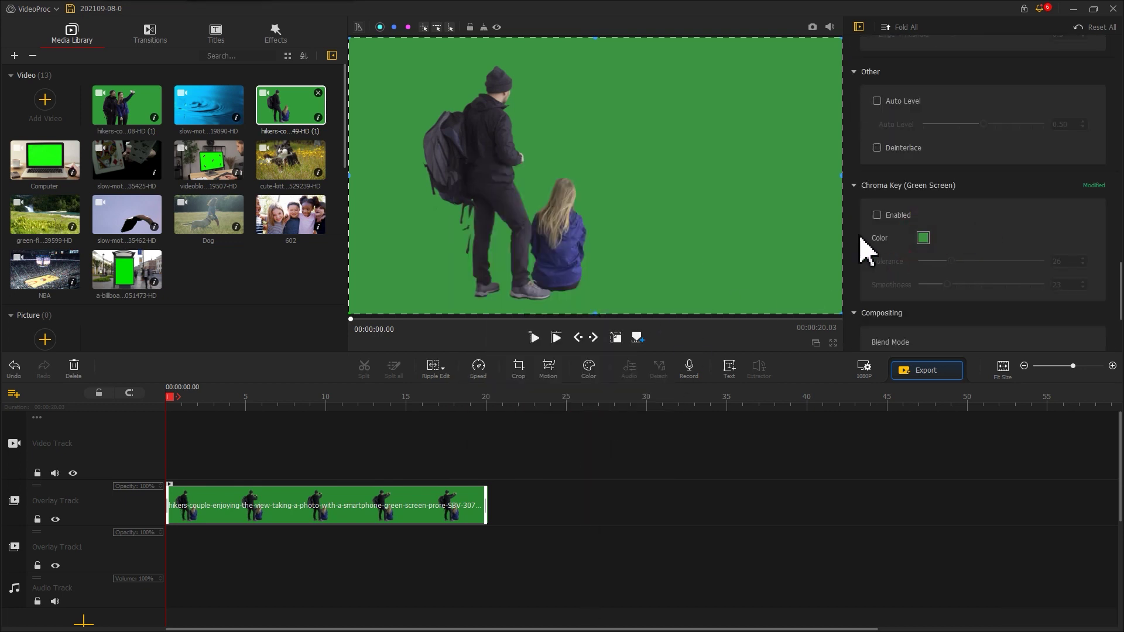
pyautogui.click(876, 215)
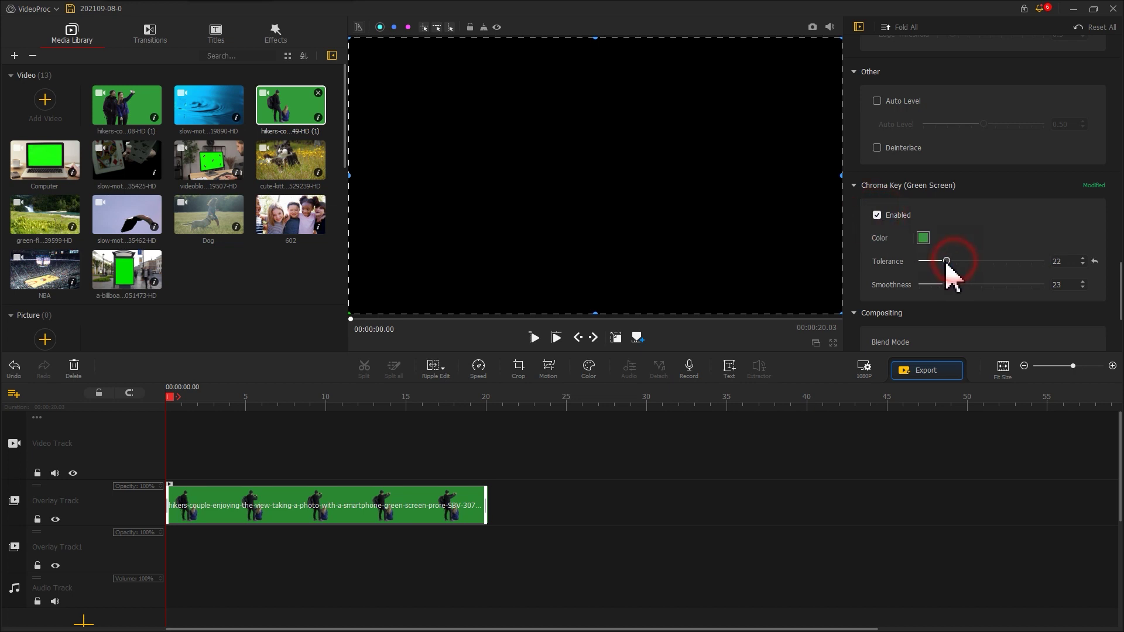
pyautogui.moveTo(945, 291); pyautogui.dragTo(923, 292)
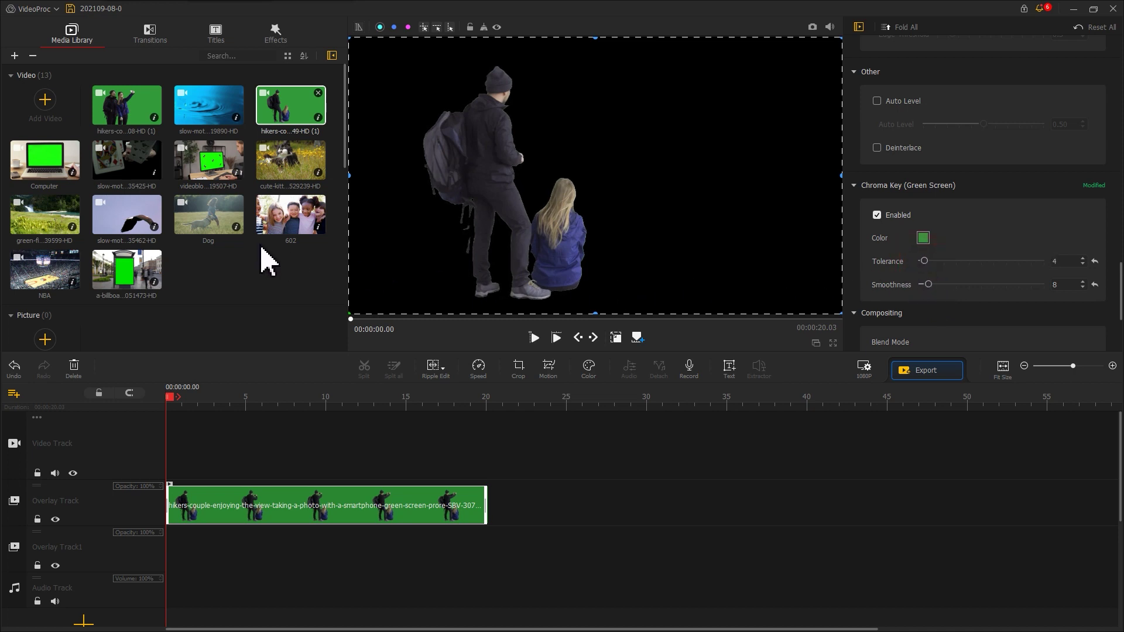
pyautogui.moveTo(53, 233); pyautogui.dragTo(180, 432)
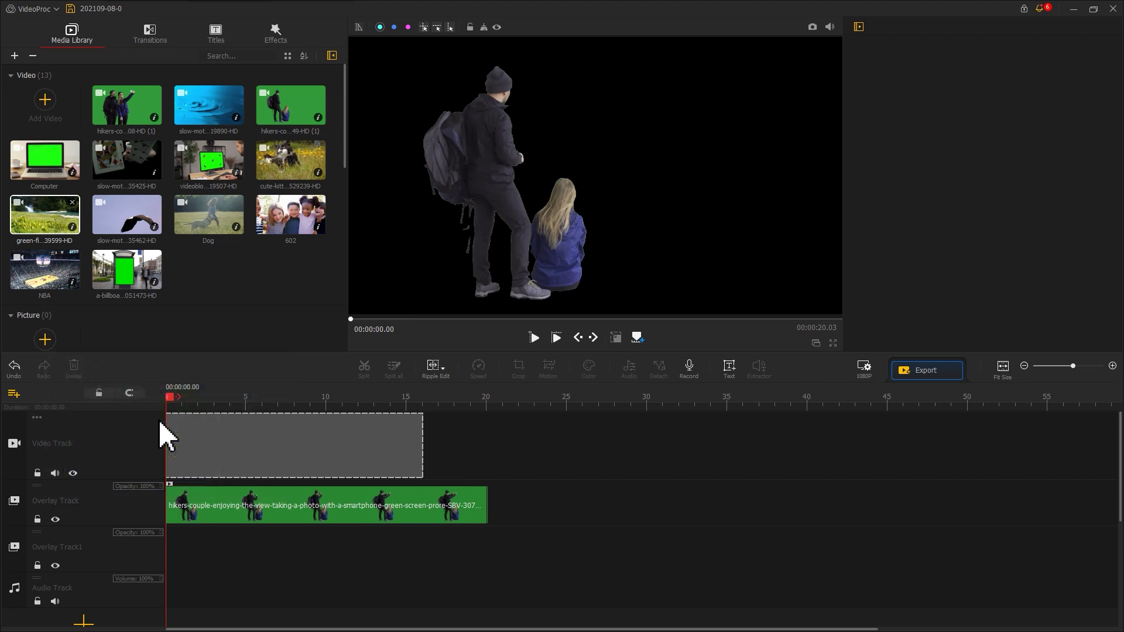
# Step: Select the hikers overlay and shift it left and slightly up over the meadow
pyautogui.click(490, 179)
pyautogui.moveTo(490, 161); pyautogui.dragTo(464, 165)
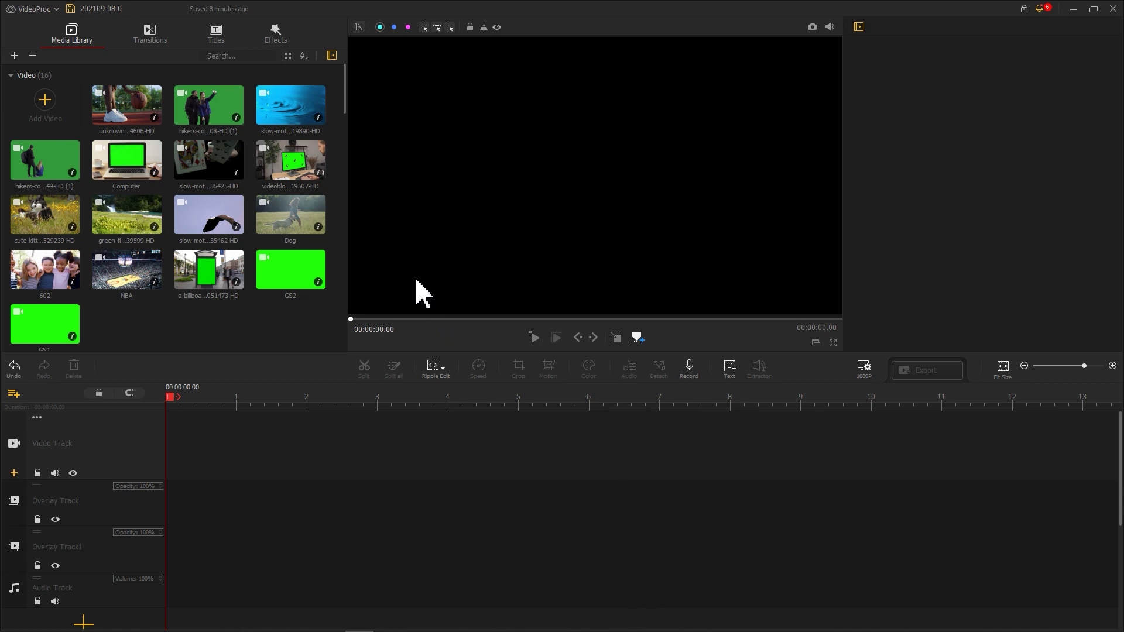
# Step: Put the basketball clip on the Video Track and add GS1 as an overlay at 3.16 seconds
pyautogui.moveTo(151, 131); pyautogui.dragTo(238, 452)
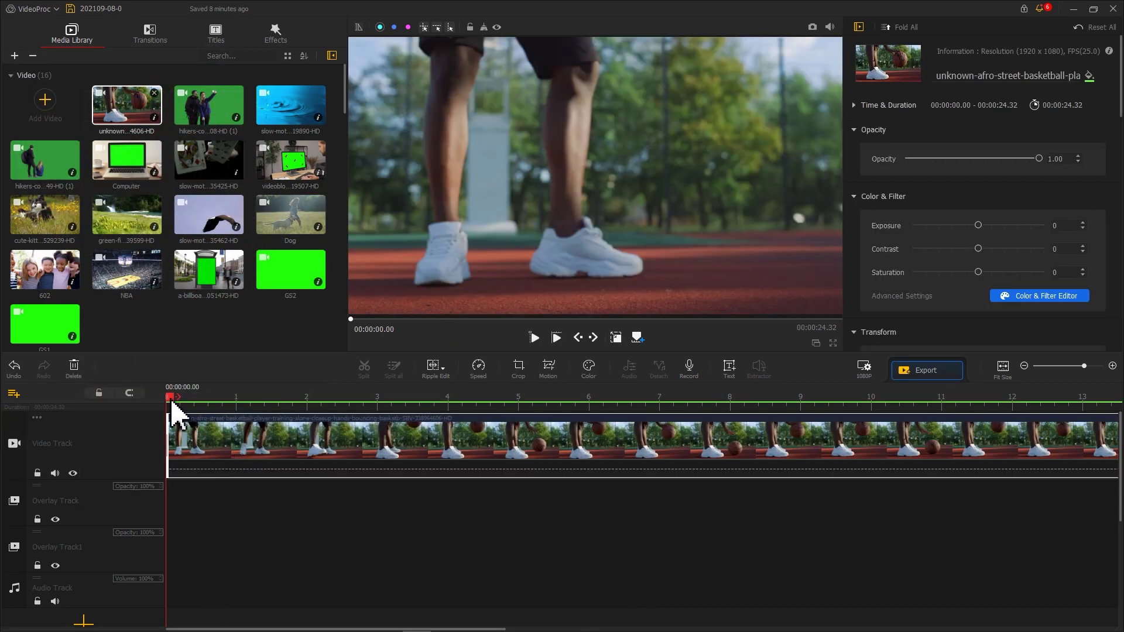
pyautogui.moveTo(172, 401); pyautogui.dragTo(395, 410)
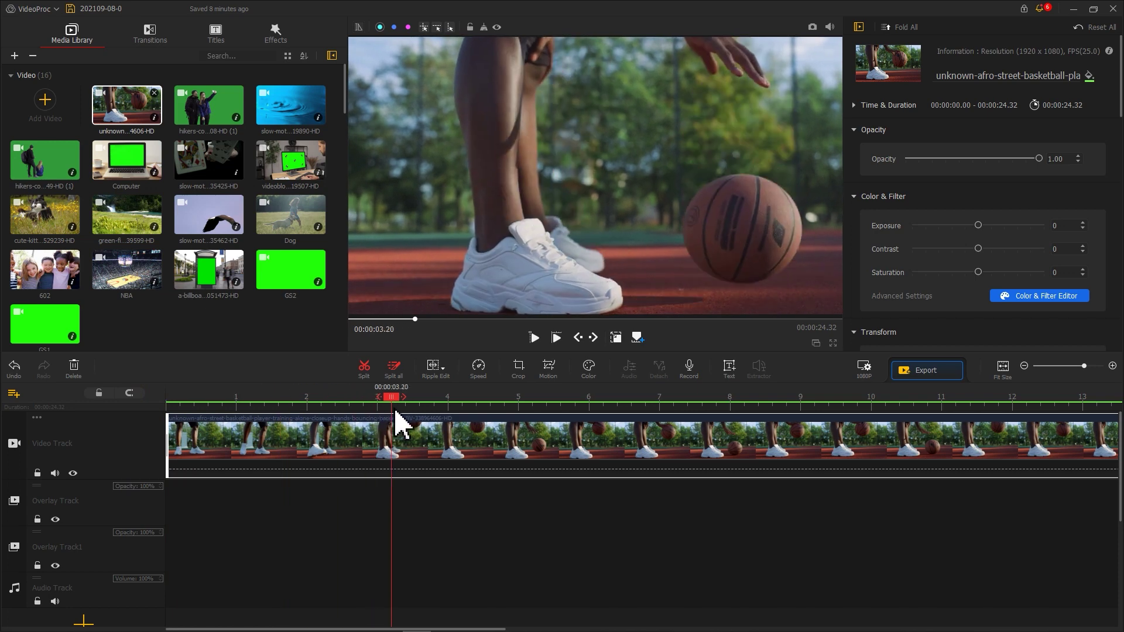
pyautogui.scroll(2, 432, 409)
pyautogui.scroll(2, 525, 420)
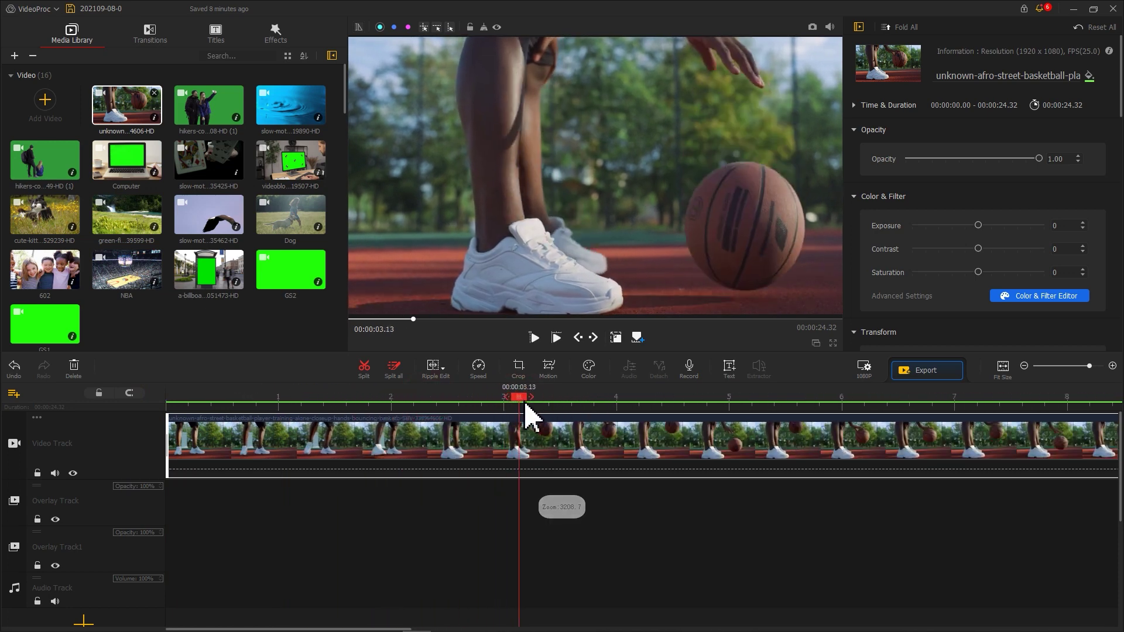
pyautogui.click(523, 405)
pyautogui.moveTo(44, 326); pyautogui.dragTo(527, 518)
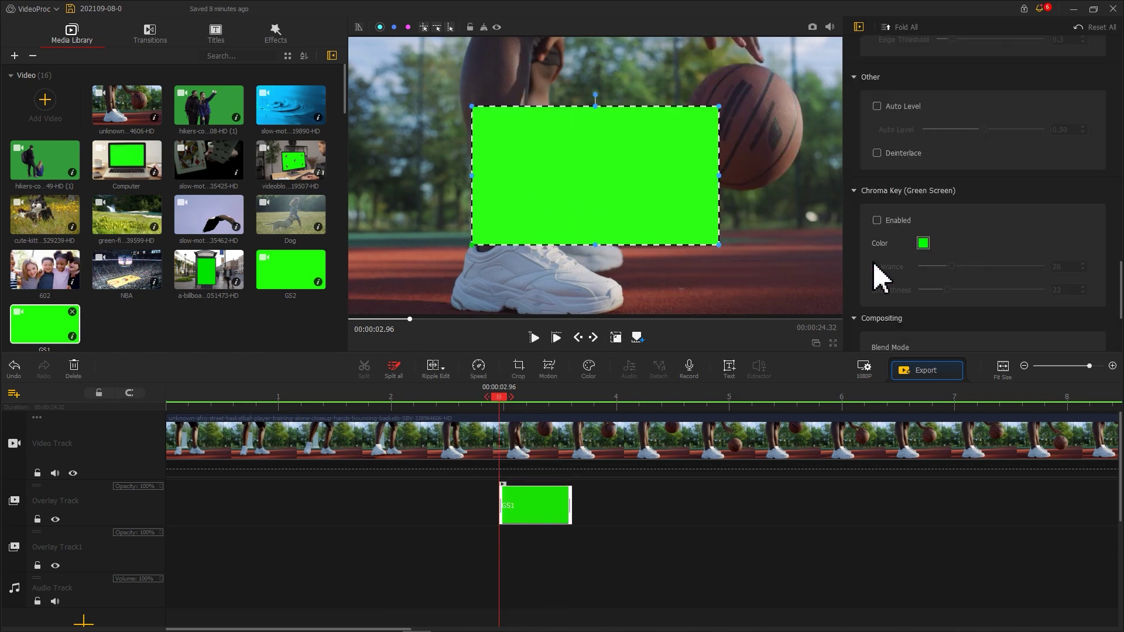
# Step: Key out the GS1 green at tolerance 13 and smoothness 26, and move the splash onto the court
pyautogui.click(924, 243)
pyautogui.click(571, 401)
pyautogui.click(876, 220)
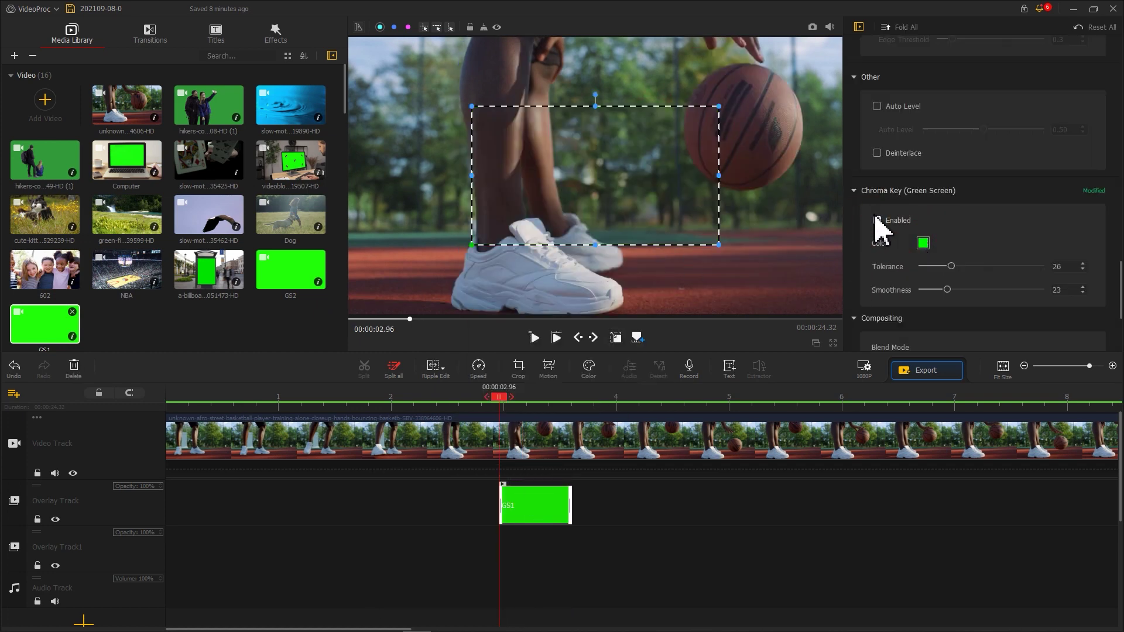
pyautogui.click(522, 400)
pyautogui.moveTo(950, 266); pyautogui.dragTo(934, 265)
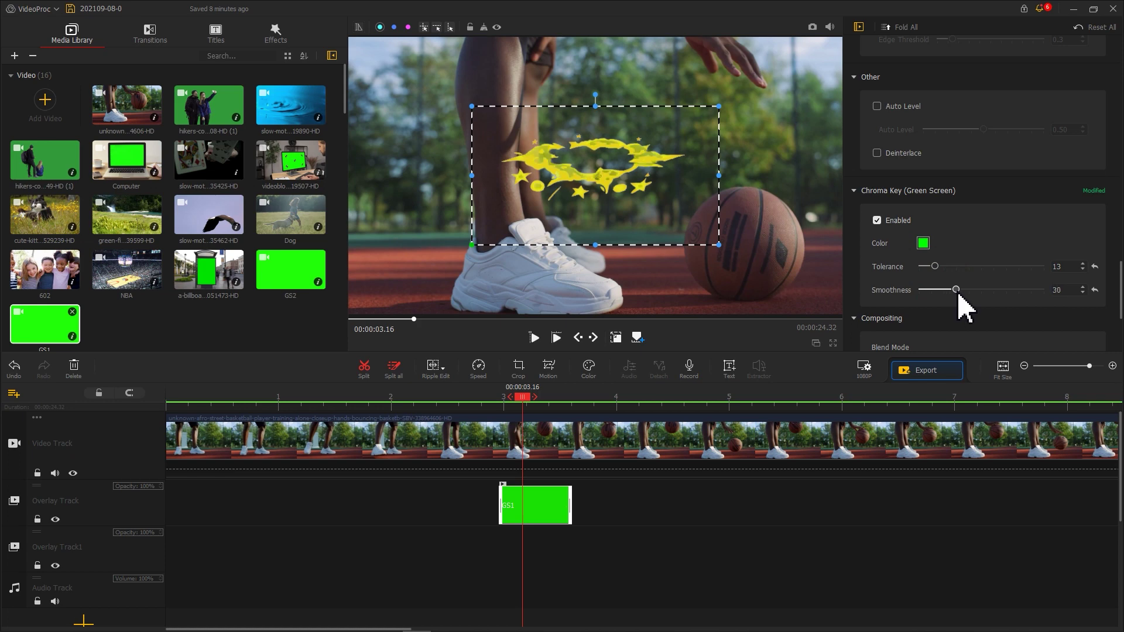
pyautogui.moveTo(784, 274); pyautogui.dragTo(818, 305)
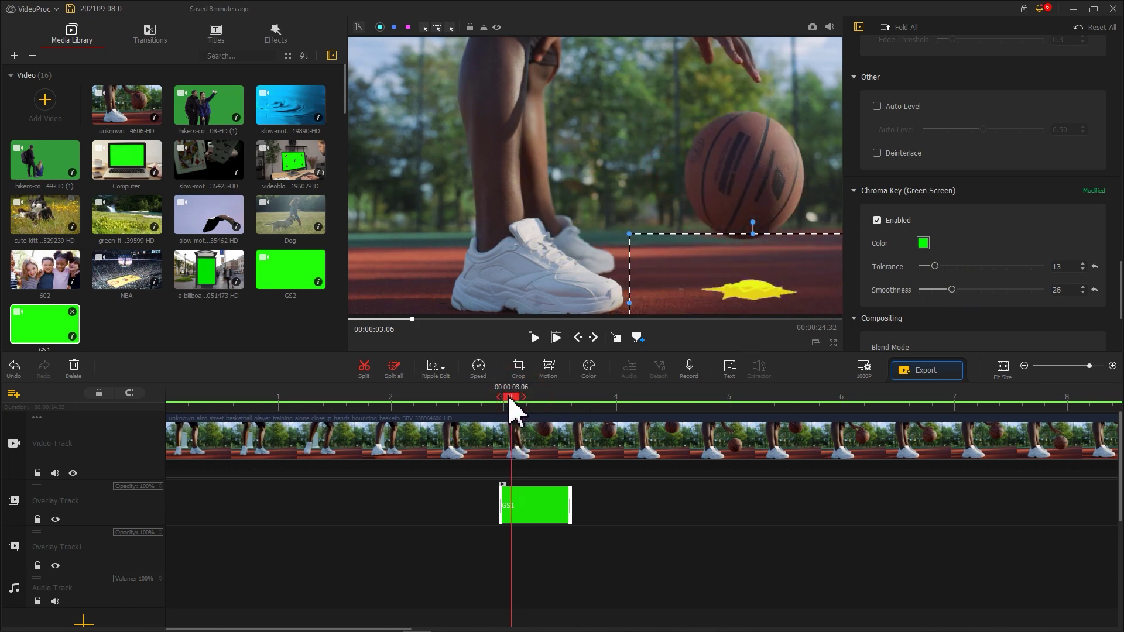
# Step: Fine-tune the splash start to around 3.23 seconds and preview it
pyautogui.moveTo(552, 513)
pyautogui.mouseDown()
pyautogui.moveTo(565, 513)
pyautogui.moveTo(532, 510)
pyautogui.mouseUp()
pyautogui.click(528, 400)
pyautogui.moveTo(502, 397)
pyautogui.mouseDown()
pyautogui.moveTo(477, 402)
pyautogui.moveTo(528, 402)
pyautogui.mouseUp()
pyautogui.press('space')
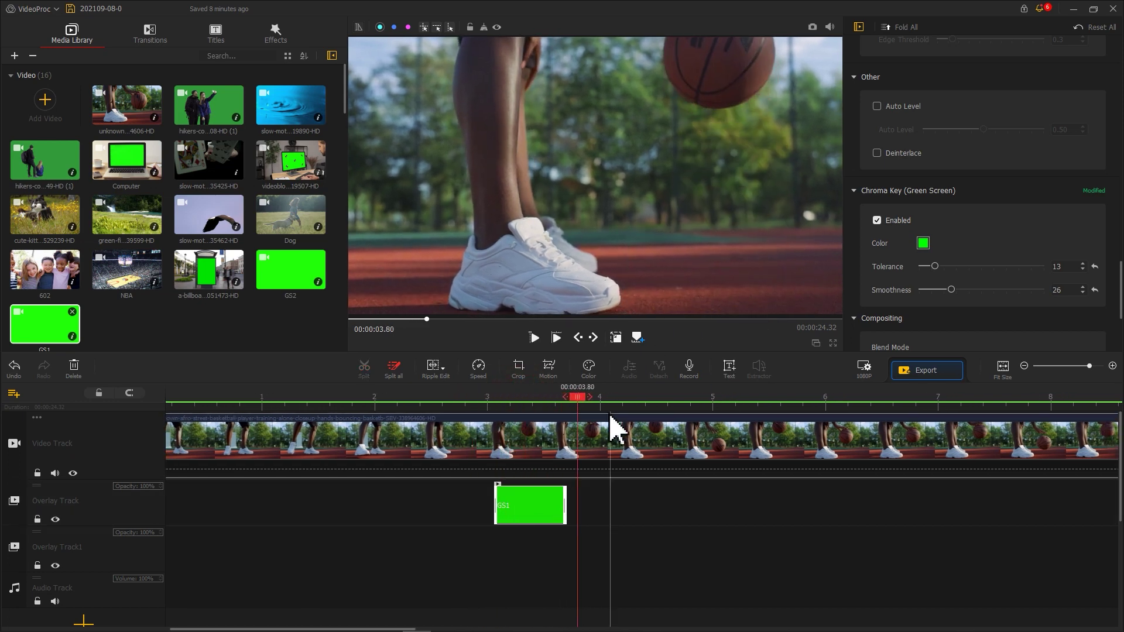
pyautogui.click(535, 400)
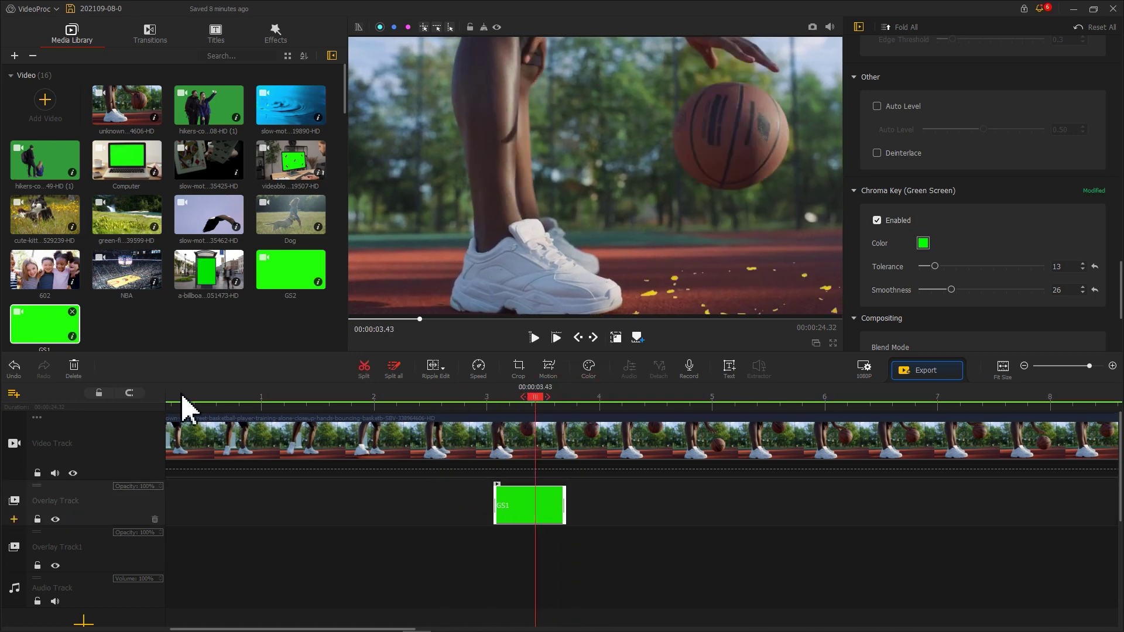
# Step: Paste GS1 splash copies at the next bounces, up to 6 seconds, and preview the timing
pyautogui.moveTo(568, 400)
pyautogui.mouseDown()
pyautogui.moveTo(672, 400)
pyautogui.moveTo(654, 421)
pyautogui.mouseUp()
pyautogui.hotkey('ctrl', 'v')
pyautogui.press('space')
pyautogui.click(820, 436)
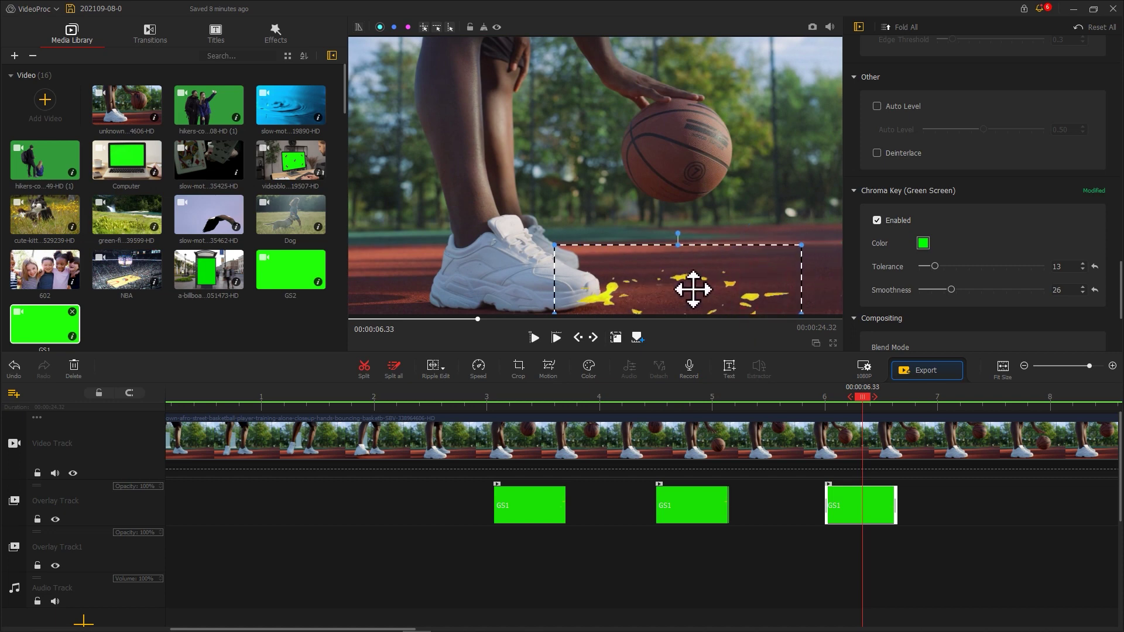
pyautogui.press('space')
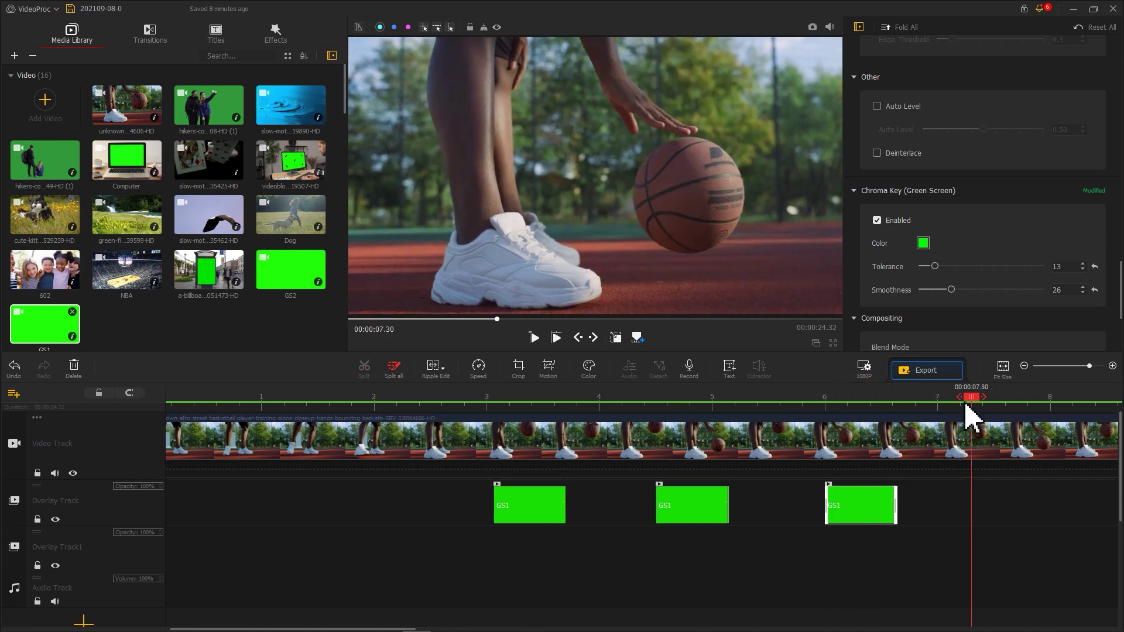
pyautogui.scroll(-3, 282, 242)
pyautogui.scroll(-2, 281, 251)
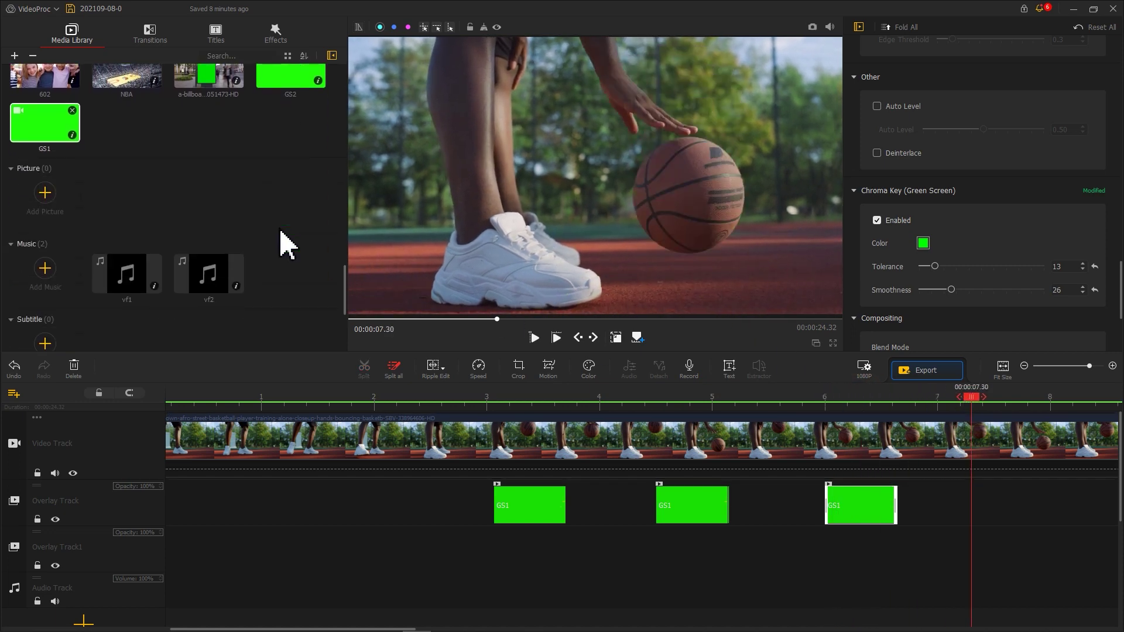
# Step: Add the vf1 sound, trim it under the first splash, and paste copies under the other two
pyautogui.moveTo(125, 238); pyautogui.dragTo(428, 591)
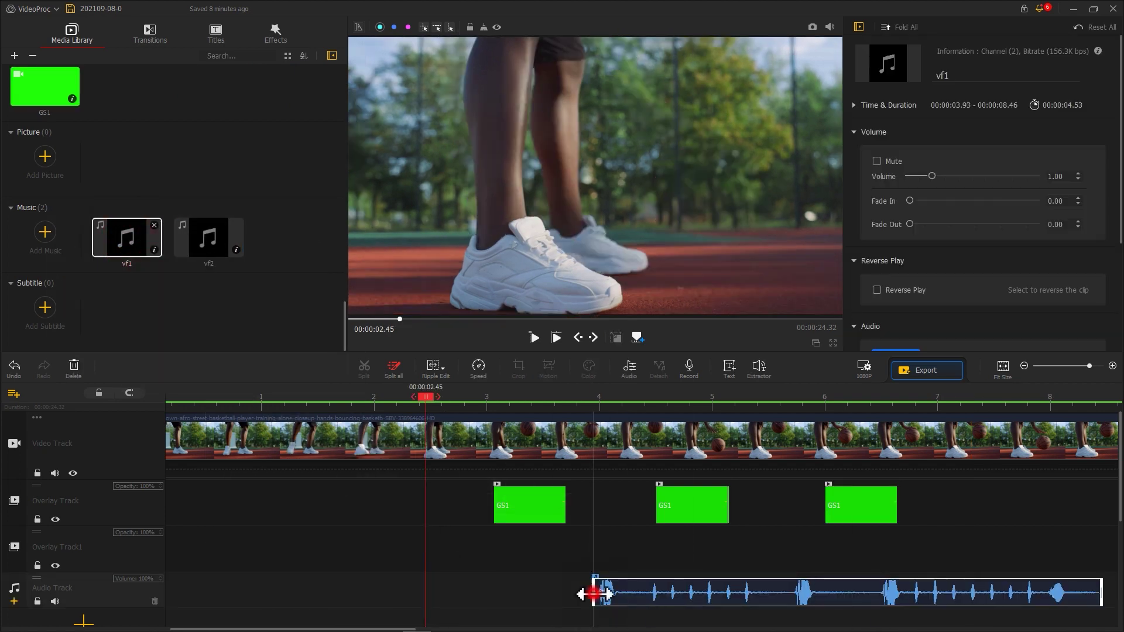
pyautogui.moveTo(621, 609); pyautogui.dragTo(514, 597)
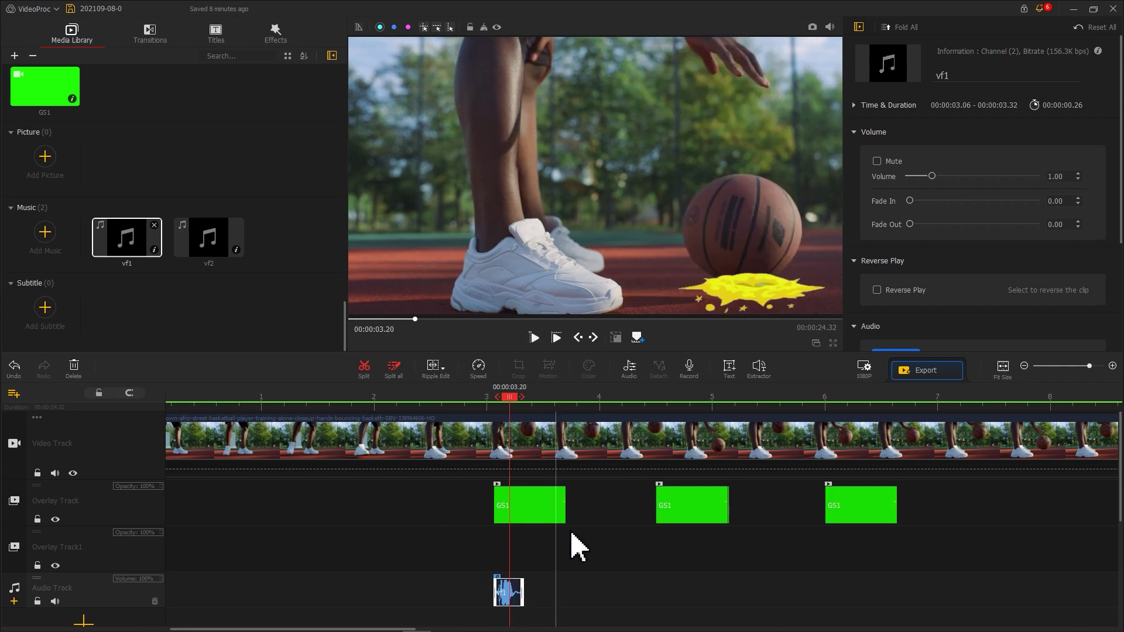
pyautogui.click(658, 399)
pyautogui.hotkey('ctrl', 'v')
pyautogui.click(825, 399)
pyautogui.press('space')
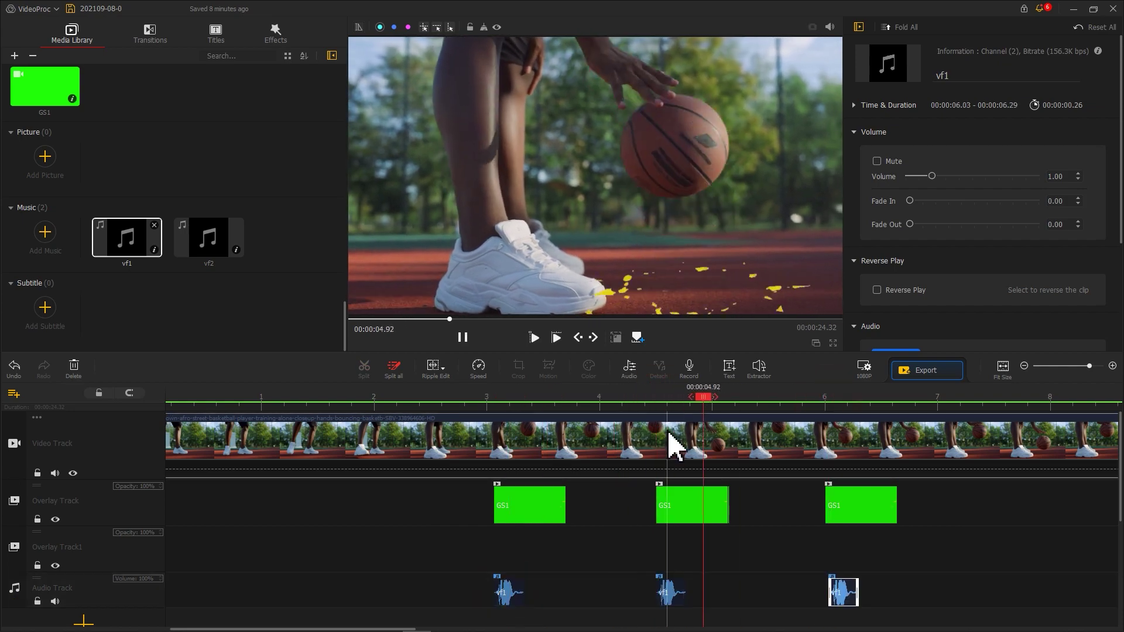